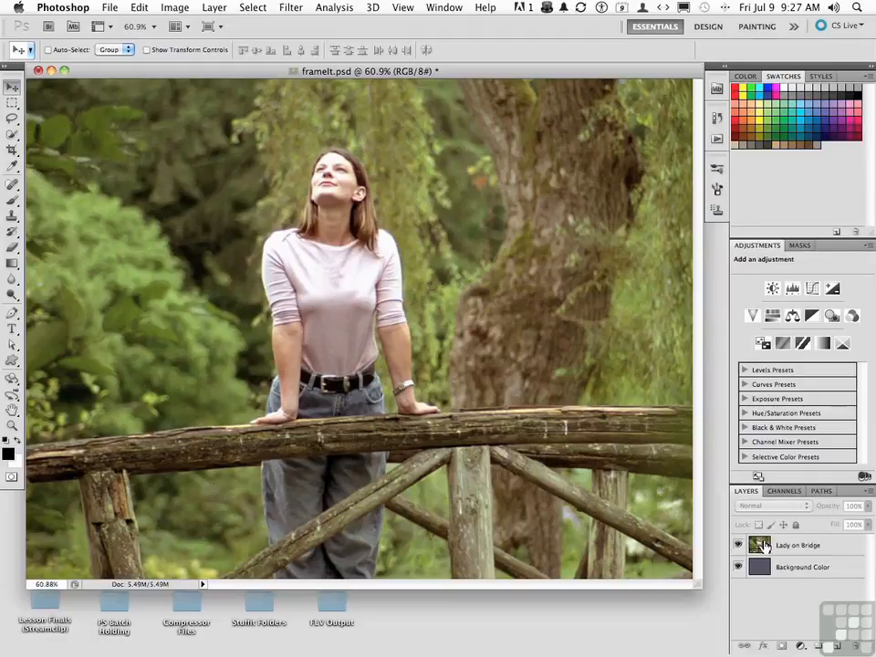
# With the Rectangular Marquee, select a rectangle inset from all edges of the Lady on Bridge photo
pyautogui.click(800, 545)
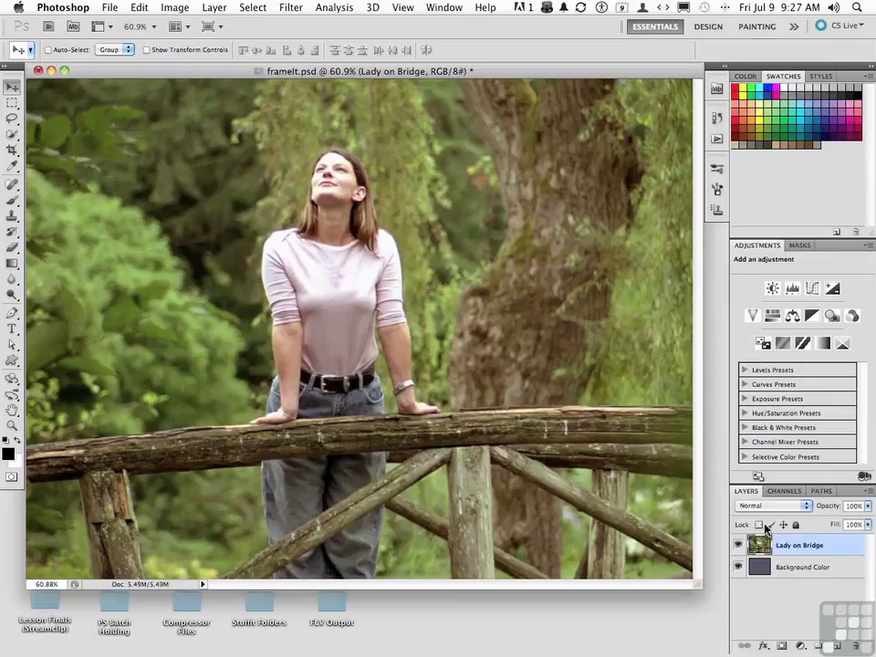
pyautogui.click(12, 103)
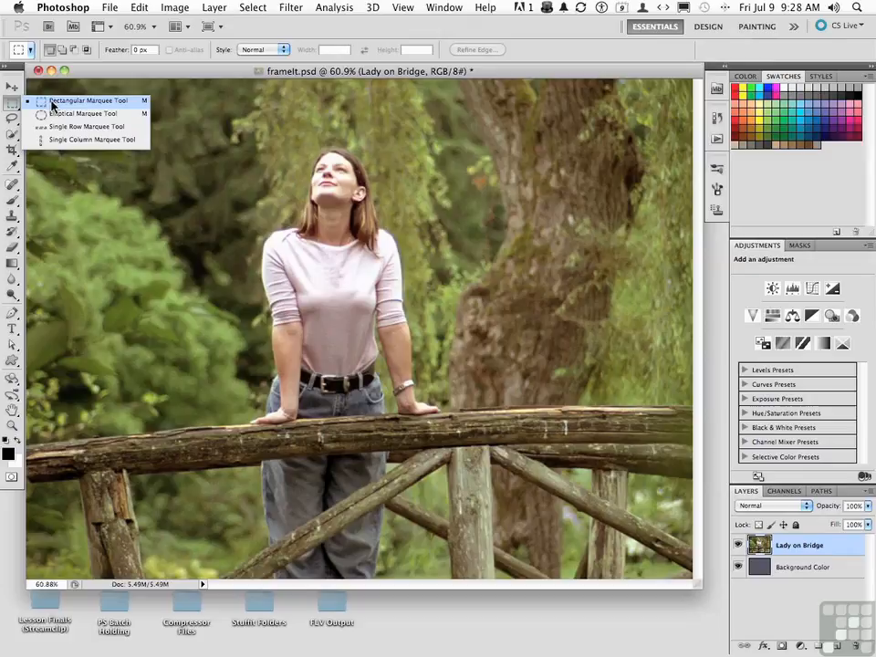
pyautogui.click(88, 101)
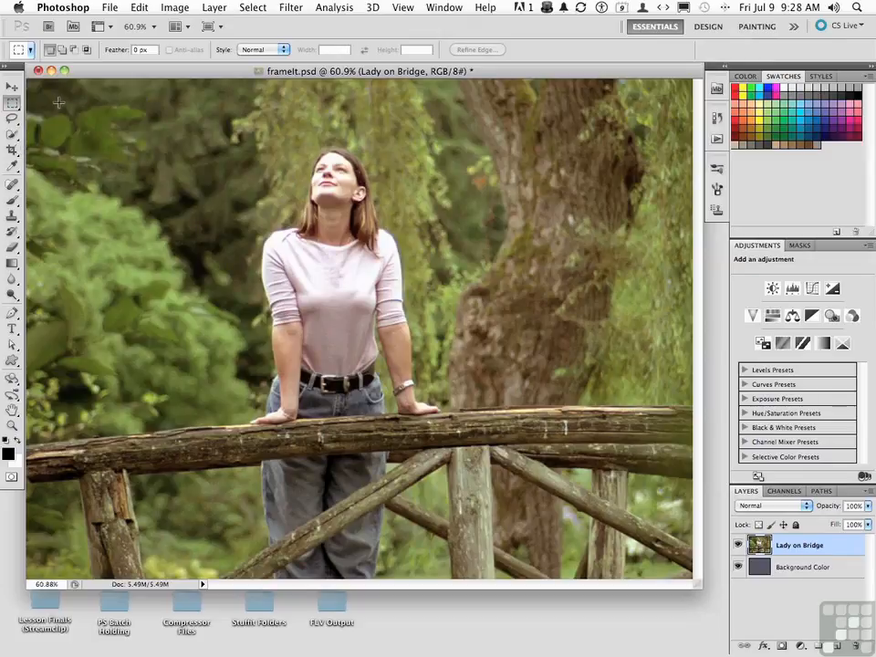
pyautogui.moveTo(68, 101); pyautogui.dragTo(652, 545)
pyautogui.moveTo(652, 545); pyautogui.dragTo(662, 554)
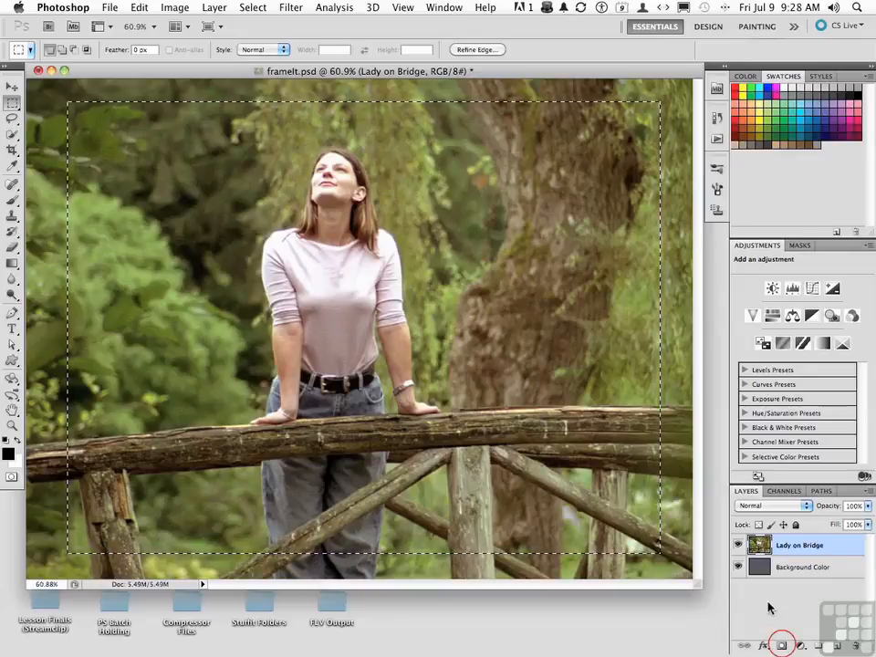
# Add a layer mask from the selection, check both layers' visibility, and target the mask for editing
pyautogui.click(782, 646)
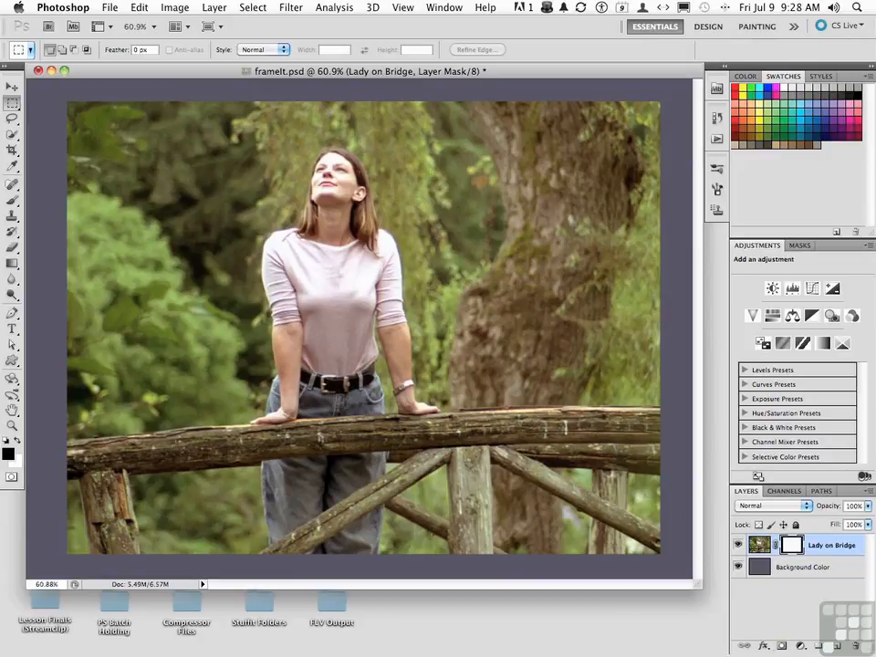
pyautogui.click(738, 545)
pyautogui.click(737, 567)
pyautogui.click(790, 545)
pyautogui.click(293, 11)
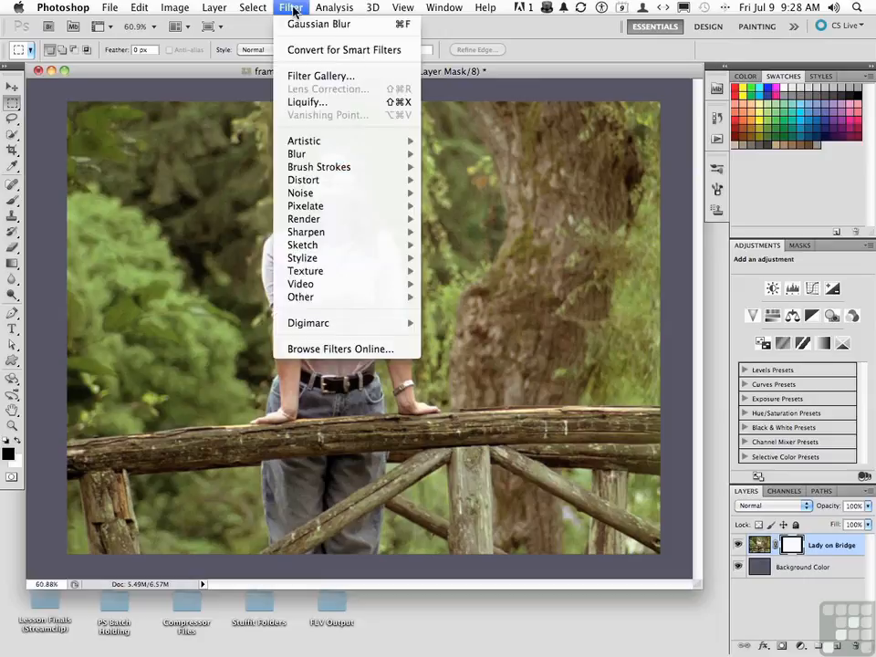
# In Filter Gallery, stack Sprayed Strokes and Spatter on the mask and compare the preview with them on and off
pyautogui.click(310, 76)
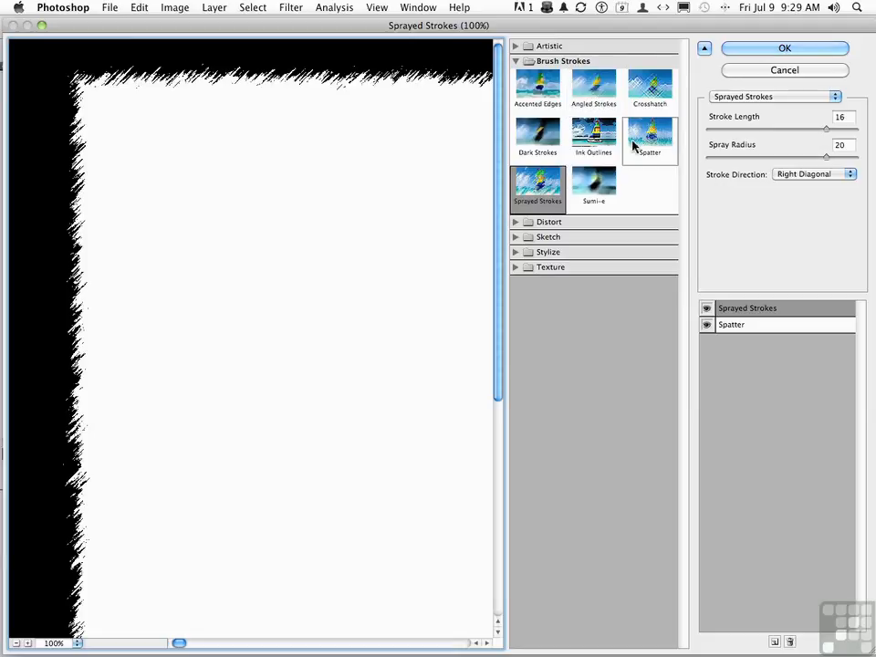
pyautogui.click(708, 325)
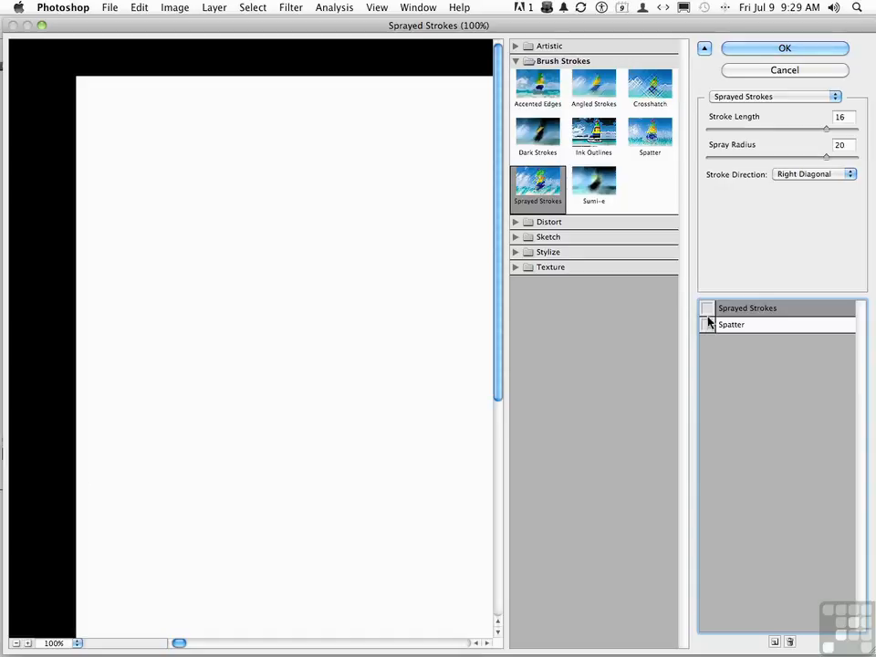
pyautogui.click(707, 308)
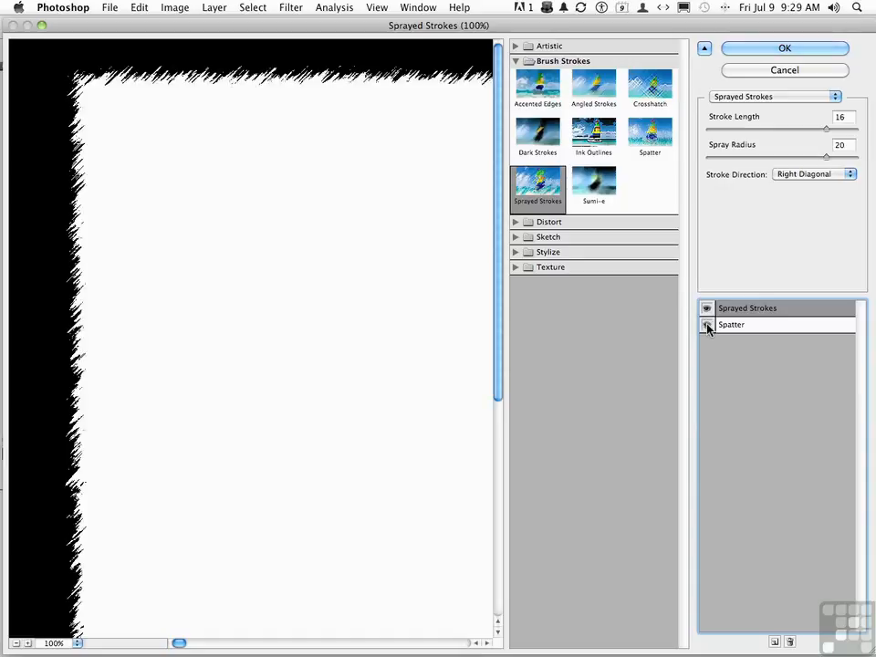
pyautogui.click(707, 326)
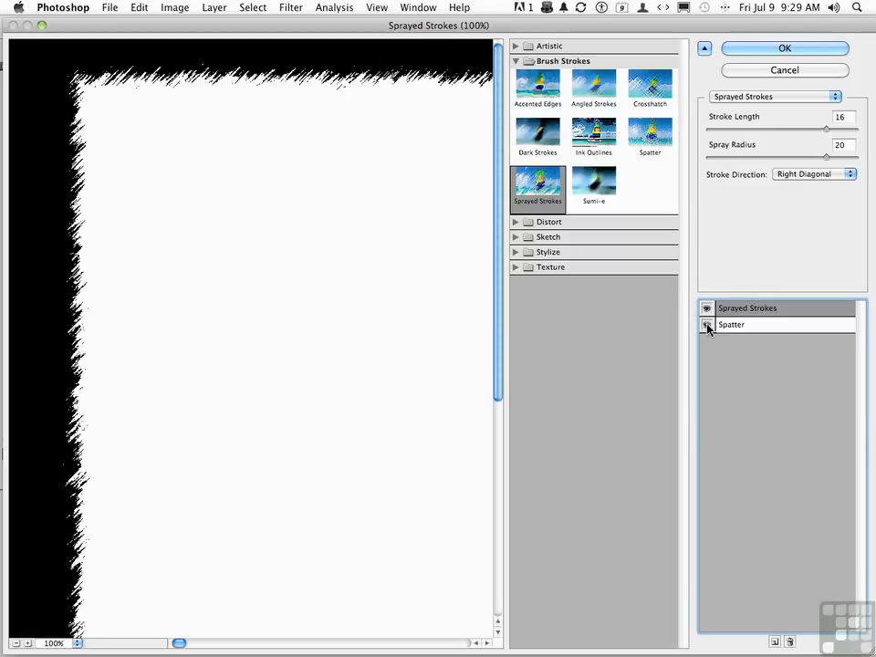
# Apply the Filter Gallery effects to the mask, then reapply the last filter to roughen the edge further
pyautogui.click(784, 49)
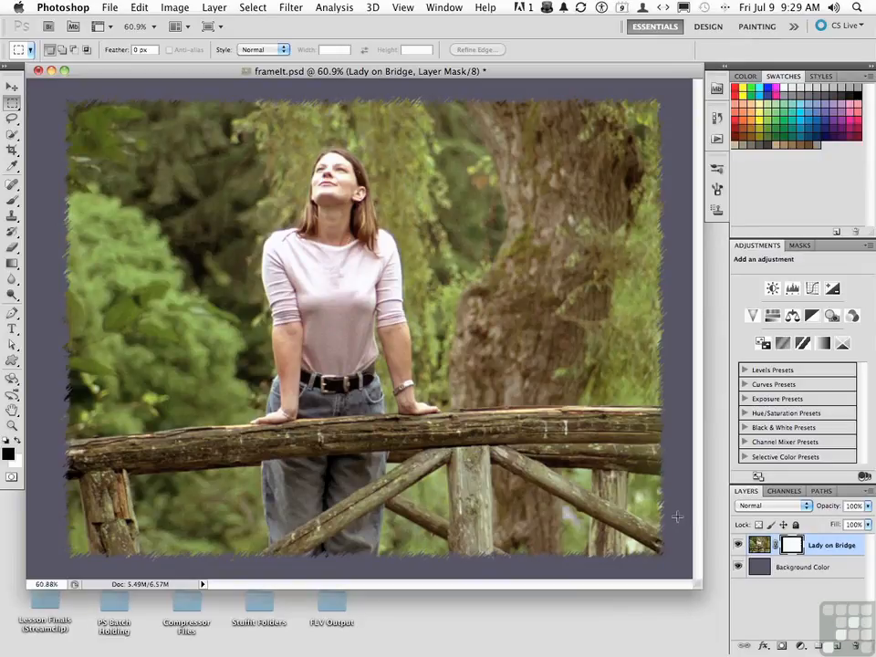
pyautogui.click(291, 7)
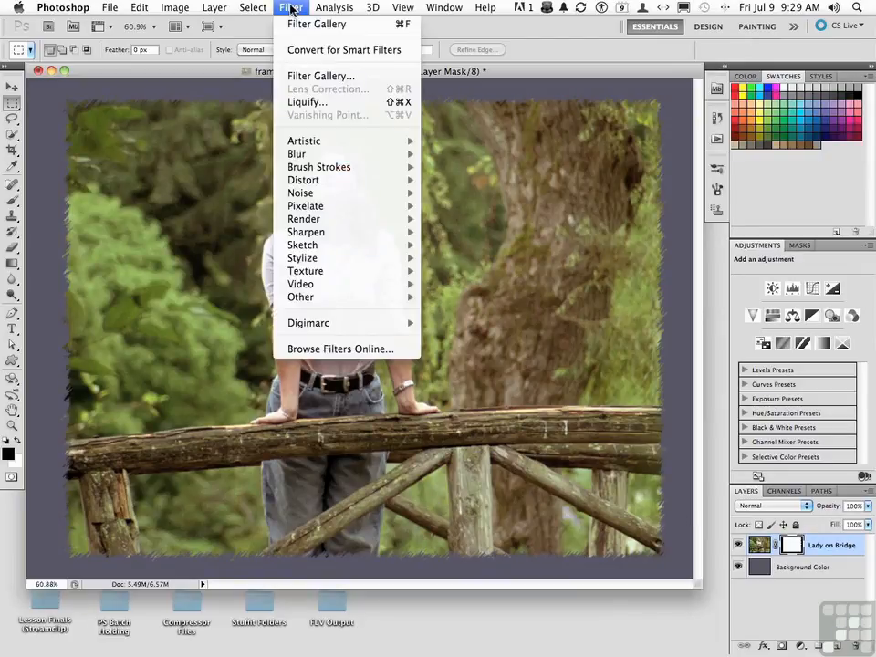
pyautogui.click(316, 24)
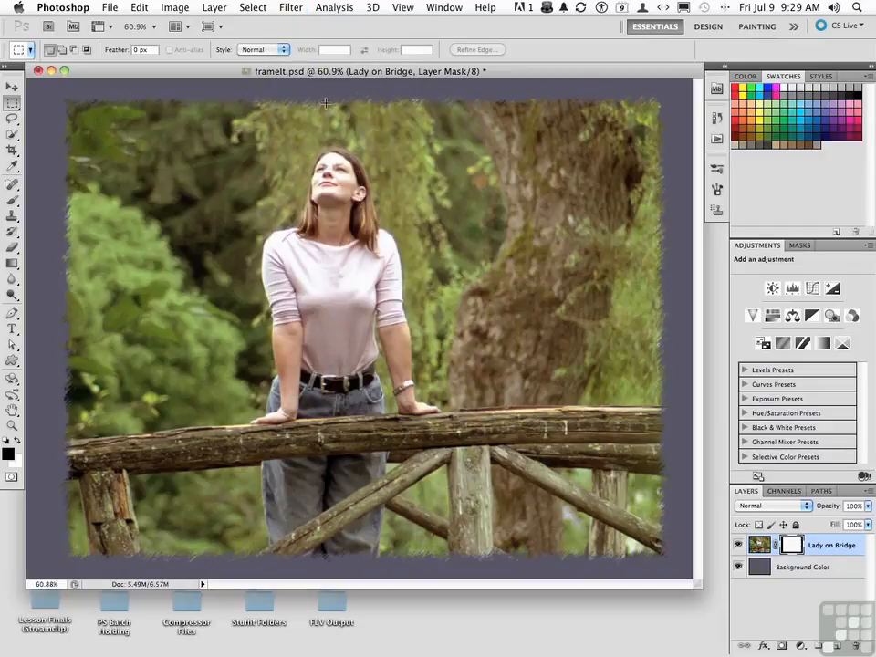
pyautogui.click(291, 7)
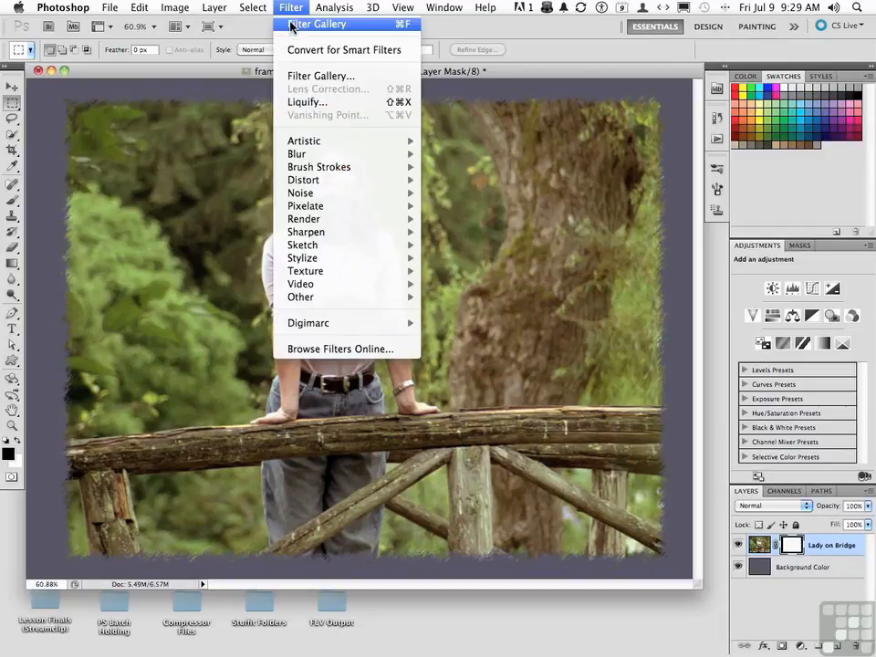
pyautogui.click(316, 24)
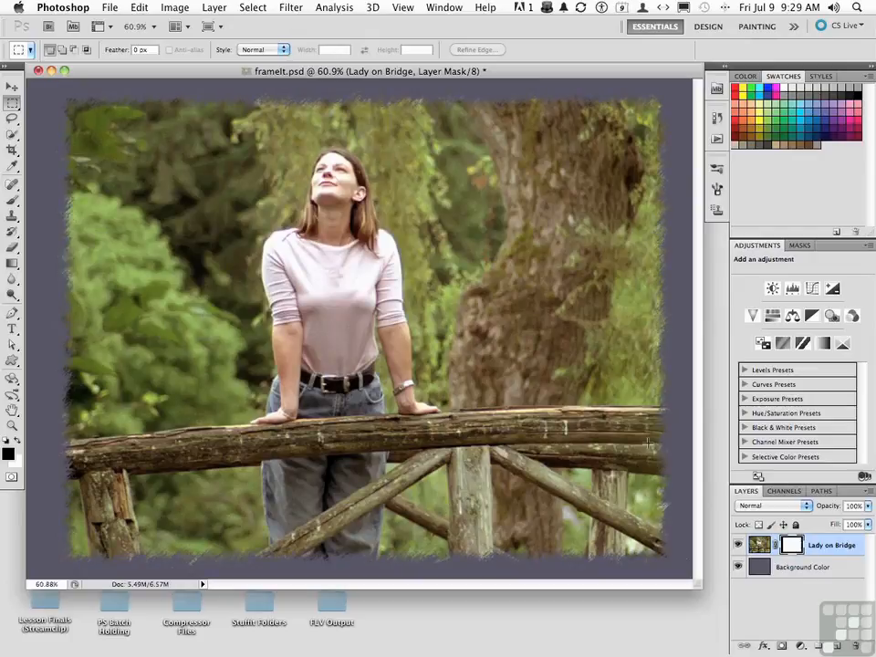
# Hide and show the purple-gray Background Color layer to check the torn border
pyautogui.click(739, 567)
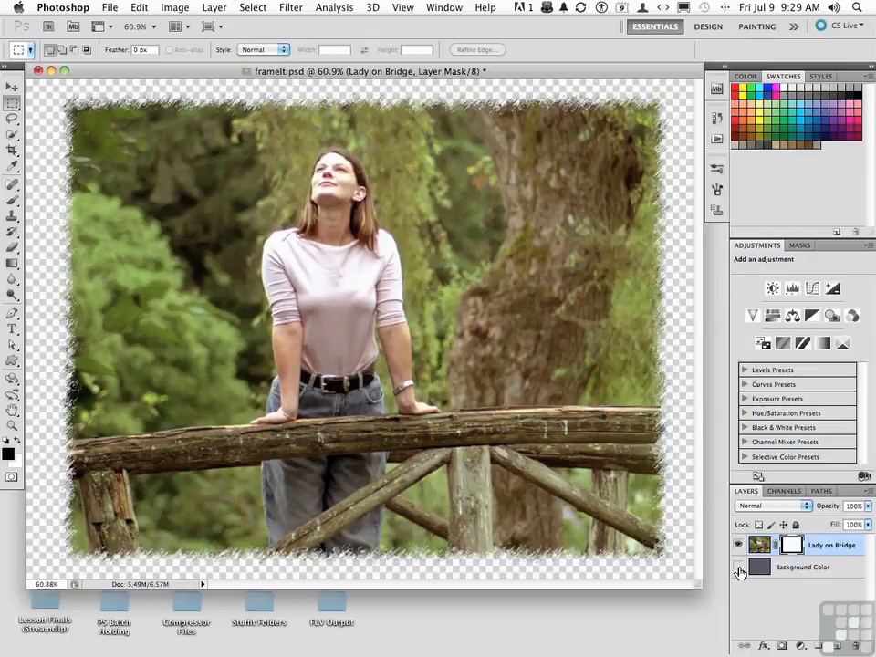
pyautogui.click(739, 568)
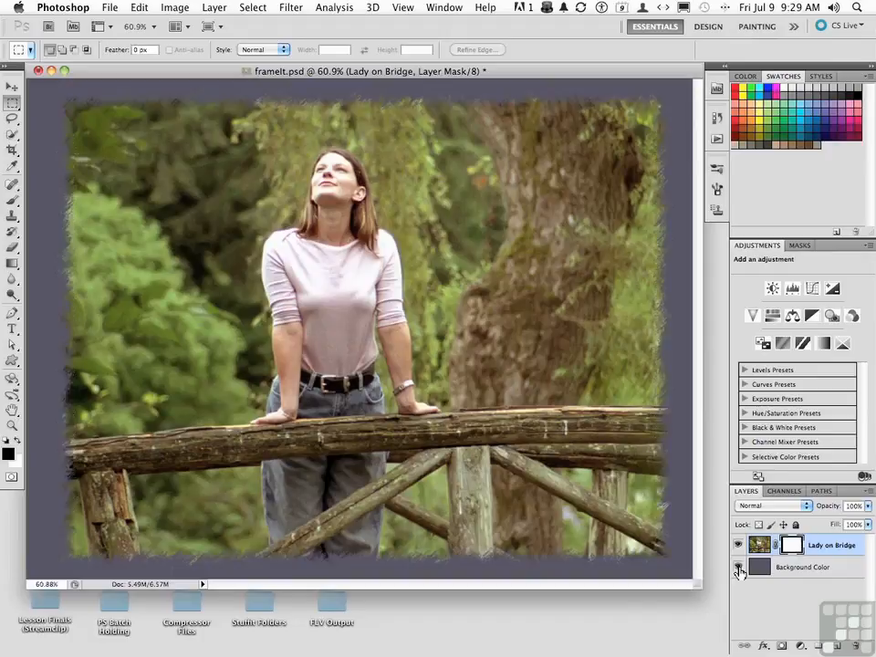